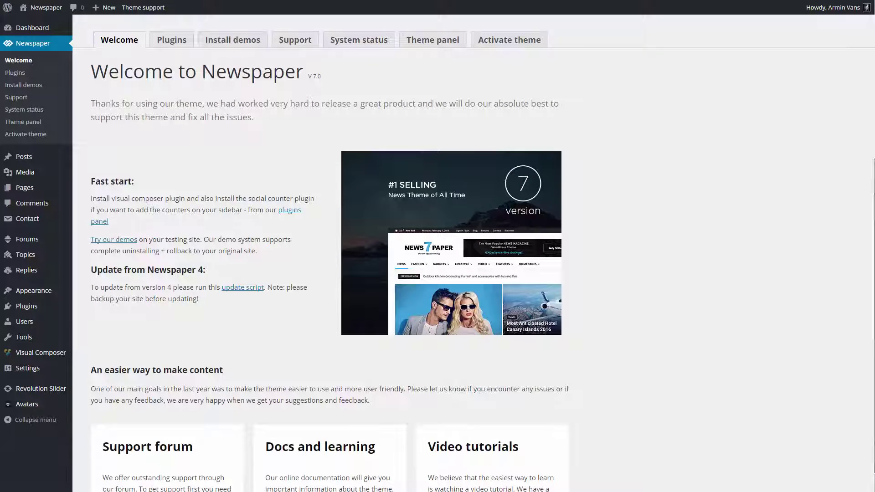
Step: Start a new post titled 'Discover three spectacular holiday destination for your children'
mouse_move(14, 156)
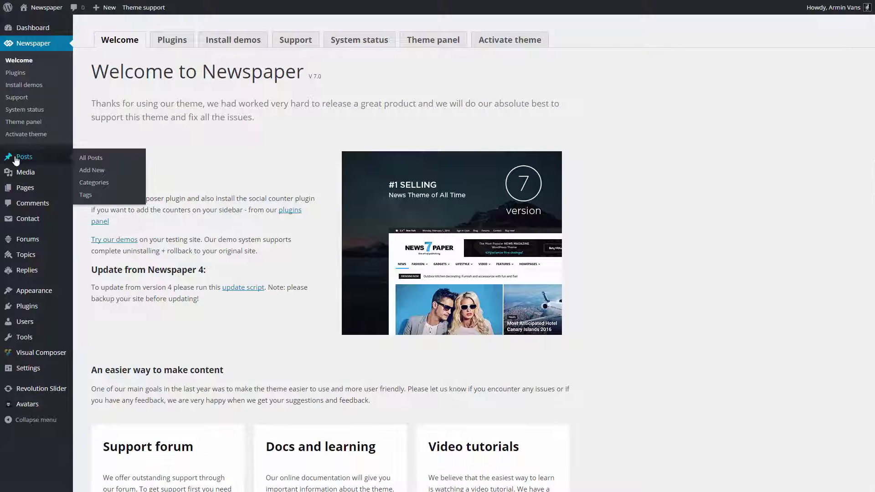
left_click(92, 171)
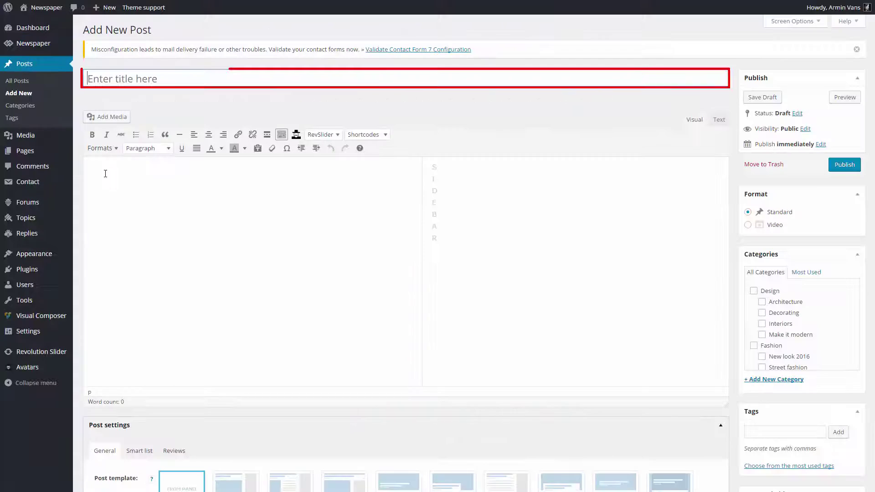
left_click(108, 78)
type("Discover three spectacular holiday destination for your children")
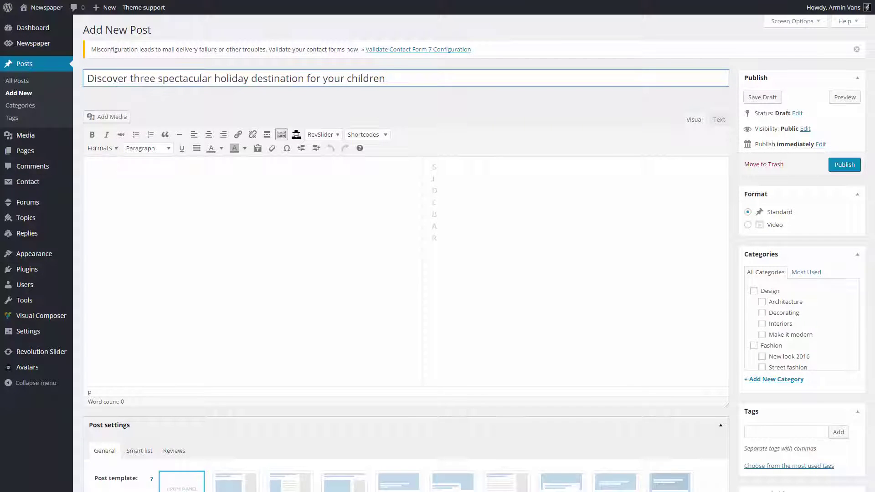
Step: Add categories Trips, Holiday, Children and tags vacation, children, trips
left_click(774, 379)
type("Trips")
key("Return")
type("Holiday")
key("Return")
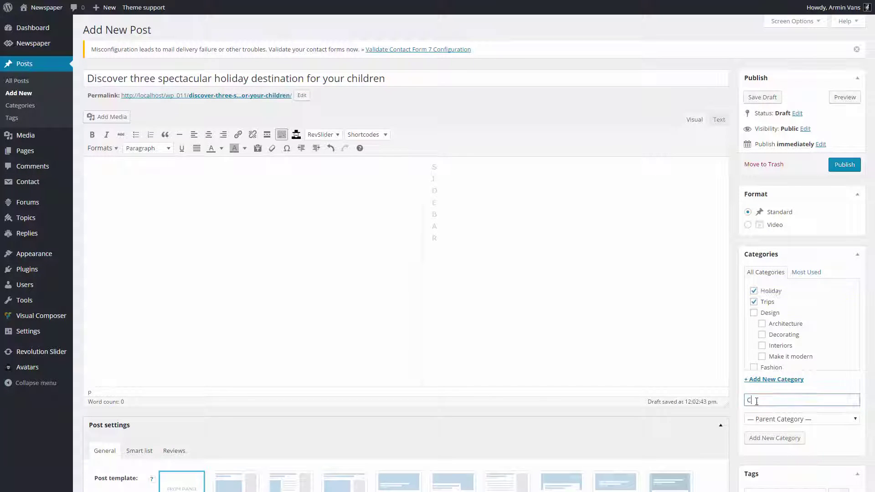
type("Children")
key("Return")
scroll(774, 319, "down", 3)
left_click(774, 385)
type("vacation, children, trips")
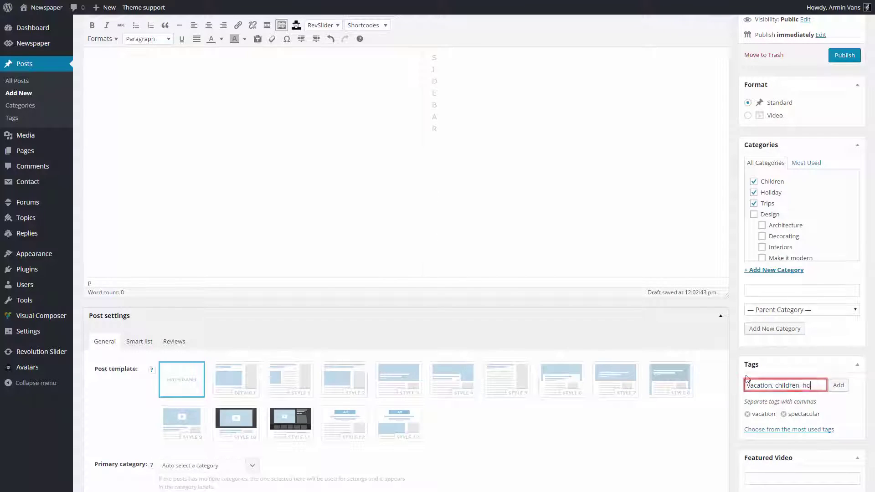
key("Return")
Step: Pick the Lake Baikal photo from the media library as the featured image
scroll(756, 410, "down", 5)
left_click(760, 444)
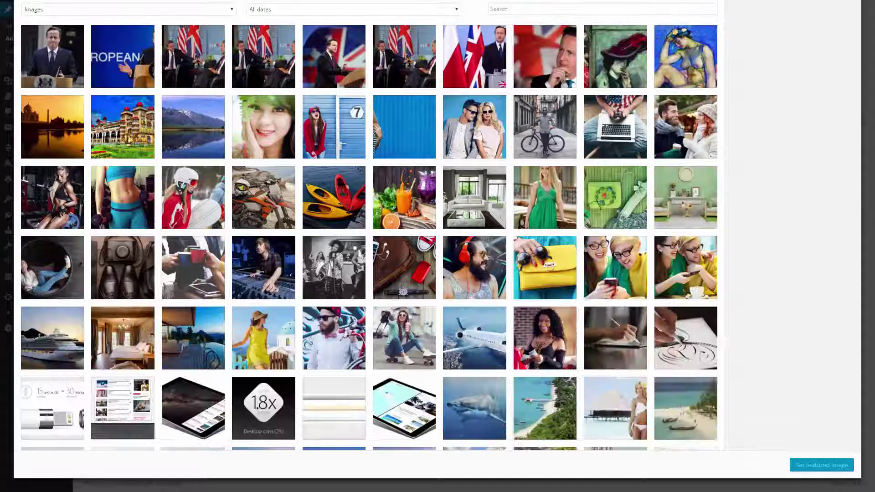
left_click(189, 129)
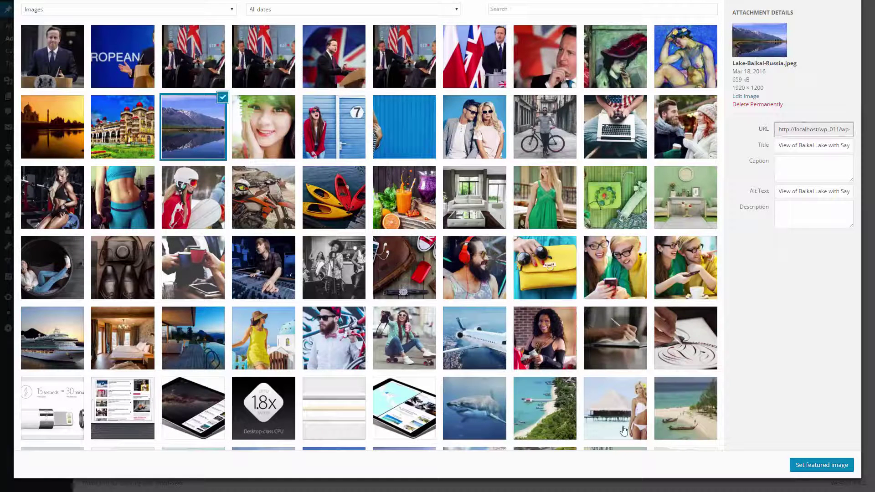
Step: Confirm the Lake Baikal photo as the post's featured image
left_click(822, 465)
scroll(546, 274, "up", 10)
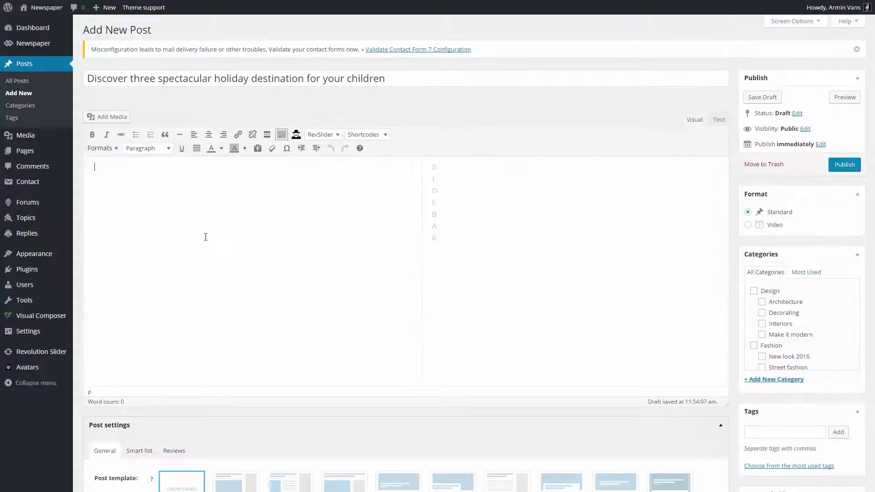
scroll(205, 237, "up", 10)
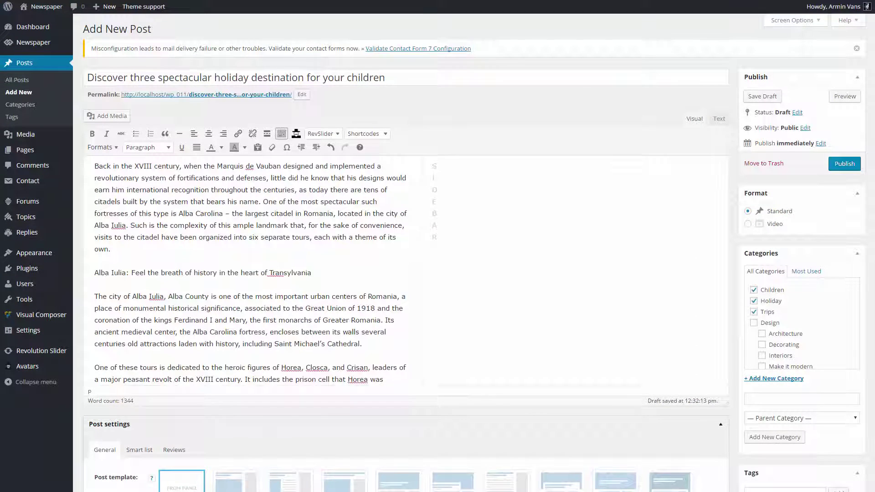
scroll(474, 250, "down", 7)
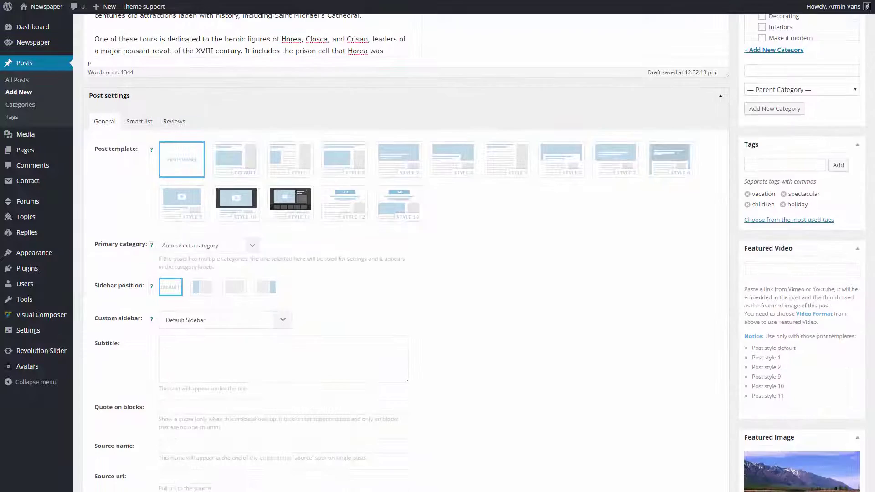
scroll(474, 250, "down", 1)
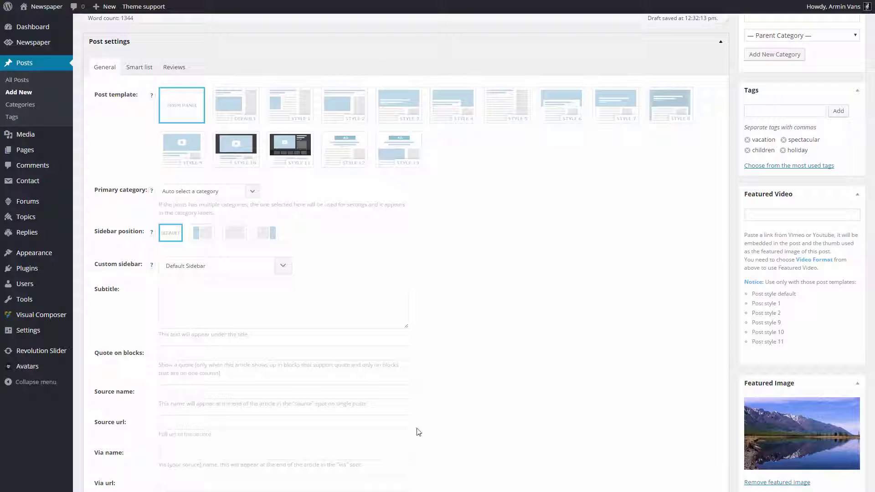
Step: Choose the Style 3 post template with a right sidebar
left_click(396, 107)
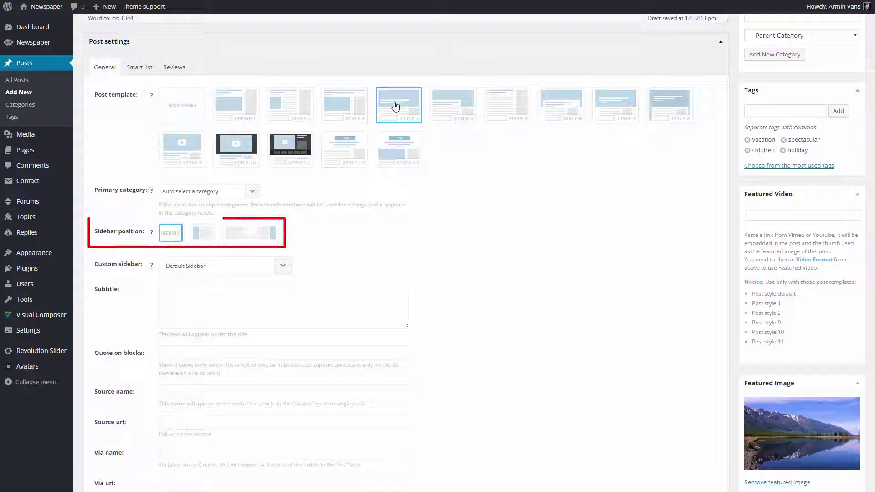
left_click(267, 237)
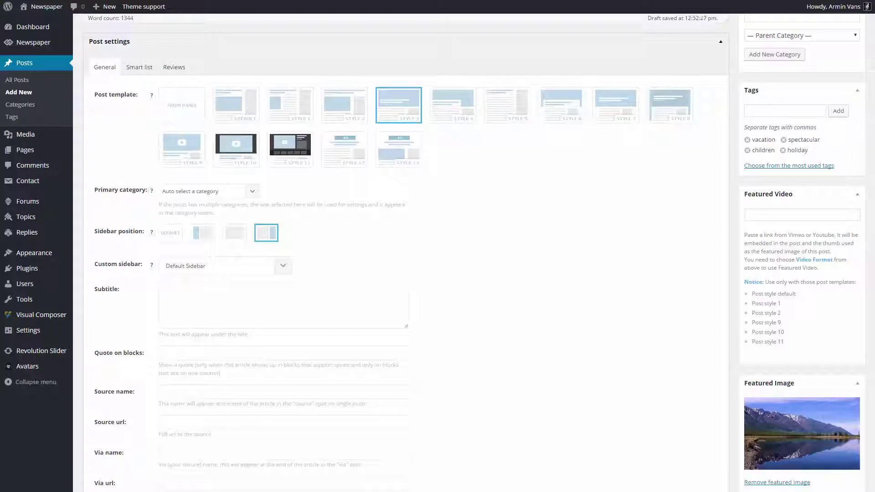
scroll(281, 283, "up", 10)
Step: After the Saint Michael's Cathedral paragraph, insert the citadel photo captioned 'Alba Iulia Citadel'
scroll(279, 230, "down", 5)
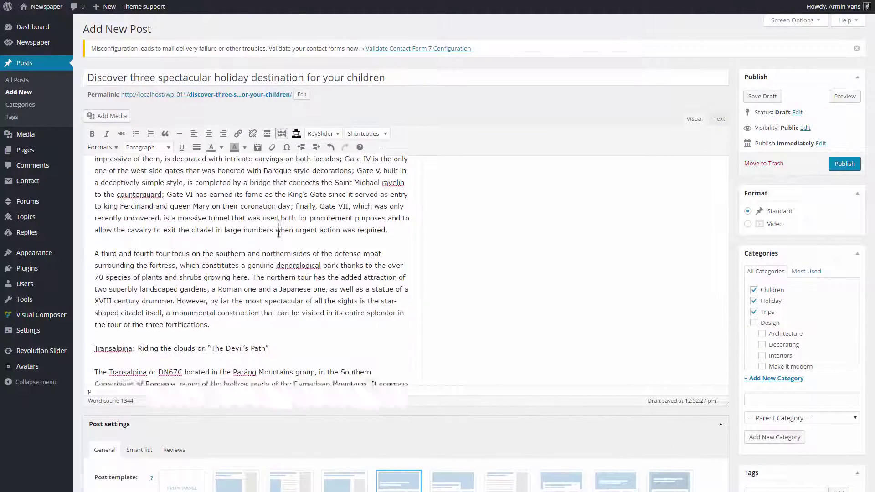
scroll(278, 230, "up", 8)
scroll(279, 233, "down", 2)
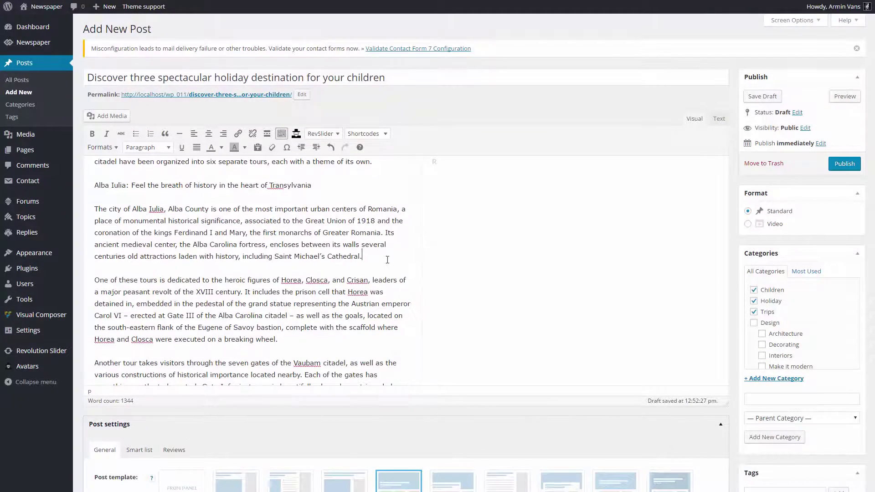
key("Return")
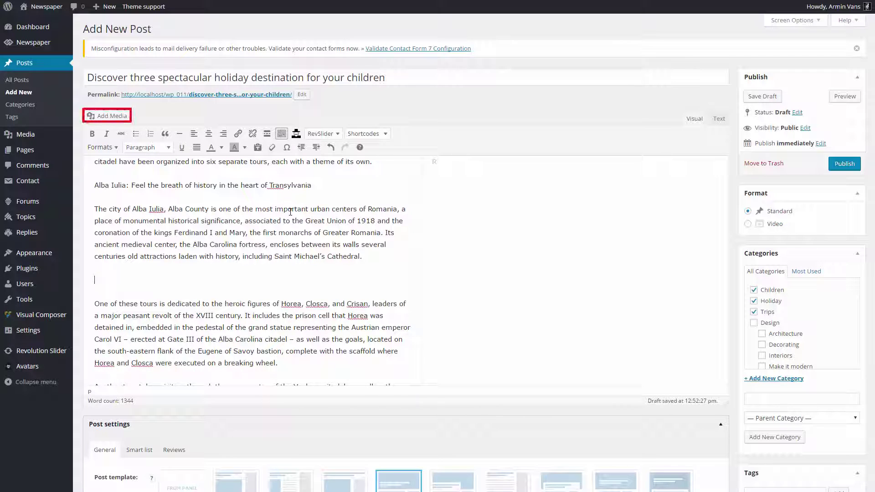
left_click(108, 116)
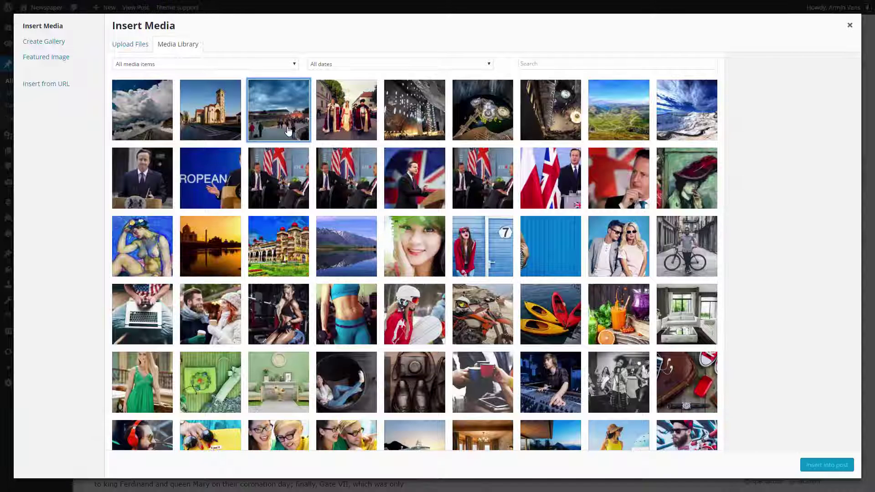
left_click(289, 130)
left_click(803, 179)
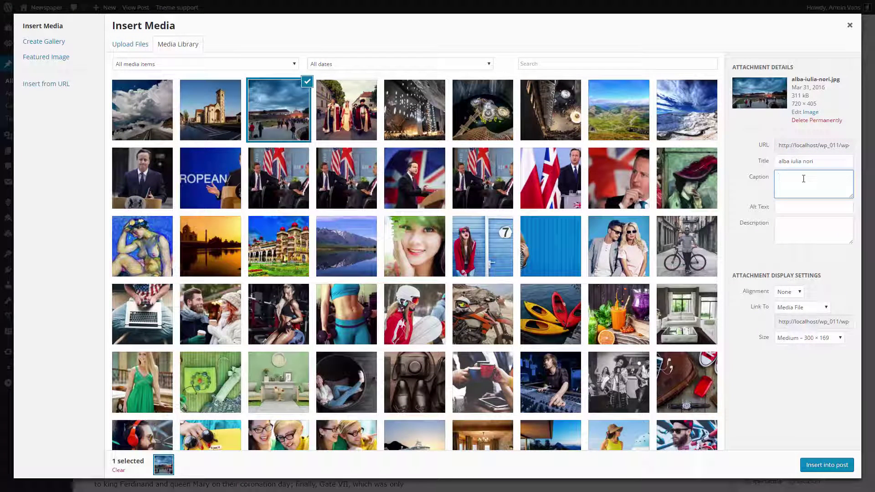
type("Alba Iulia Citadel")
left_click(833, 465)
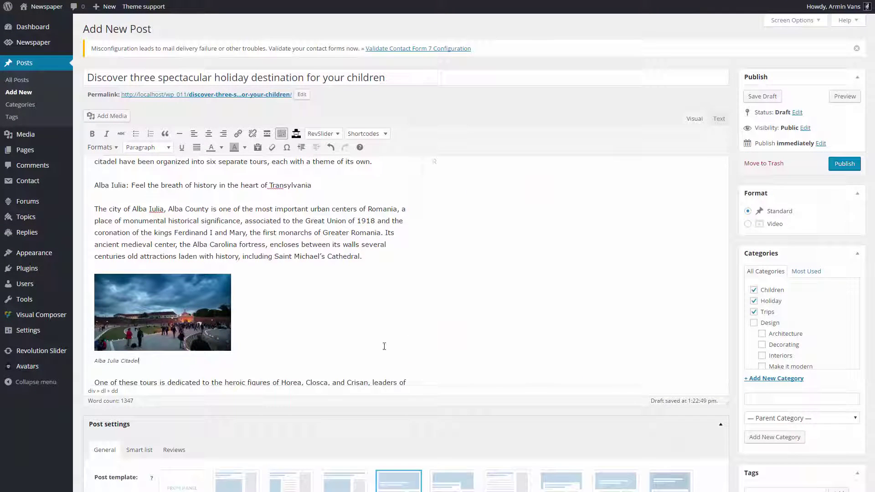
Step: Centre the citadel photo, turn on modal image and link it to the media file
left_click(172, 309)
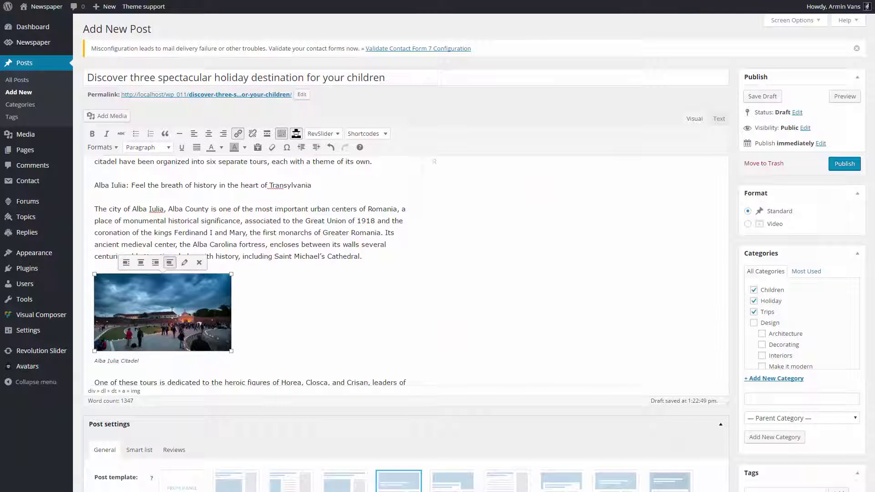
left_click(144, 264)
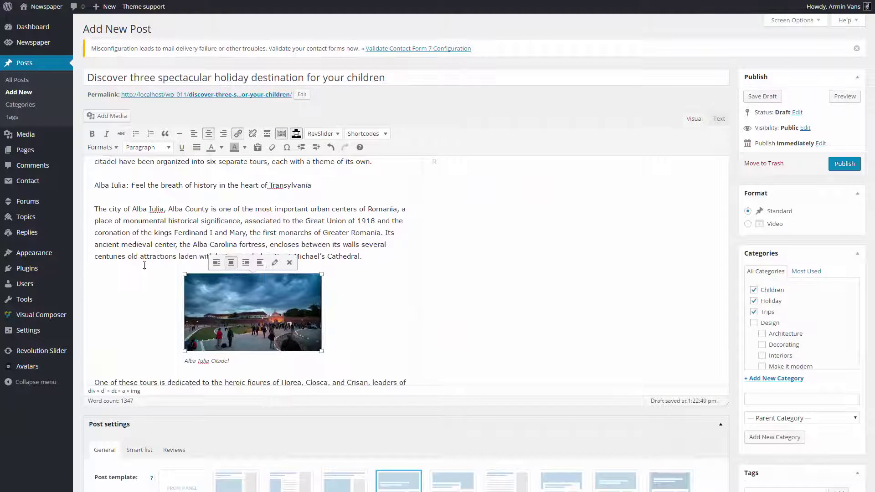
left_click(273, 264)
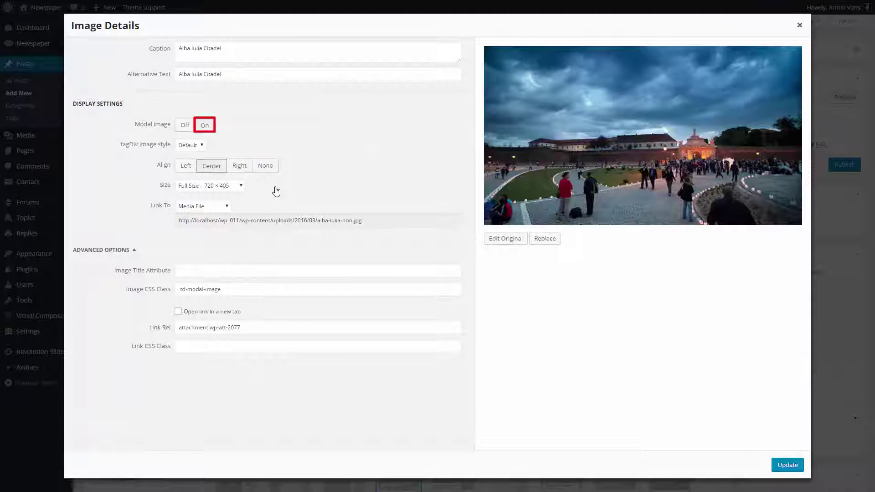
left_click(206, 130)
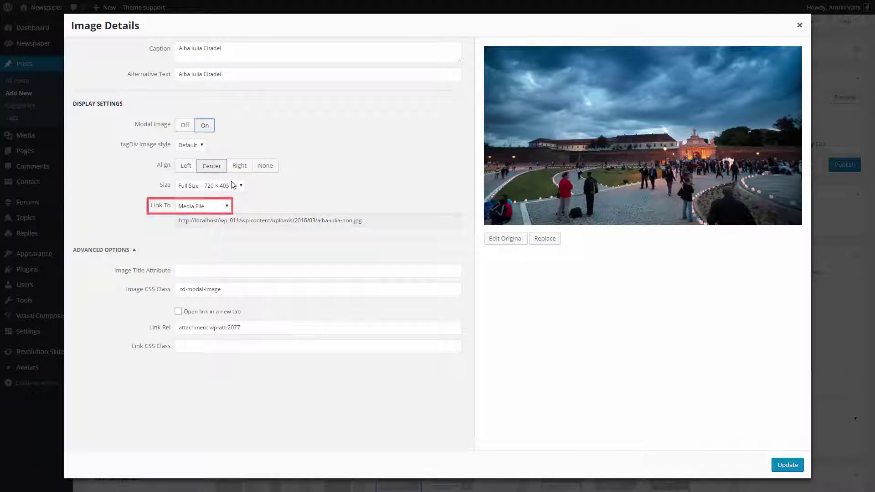
left_click(225, 208)
left_click(195, 216)
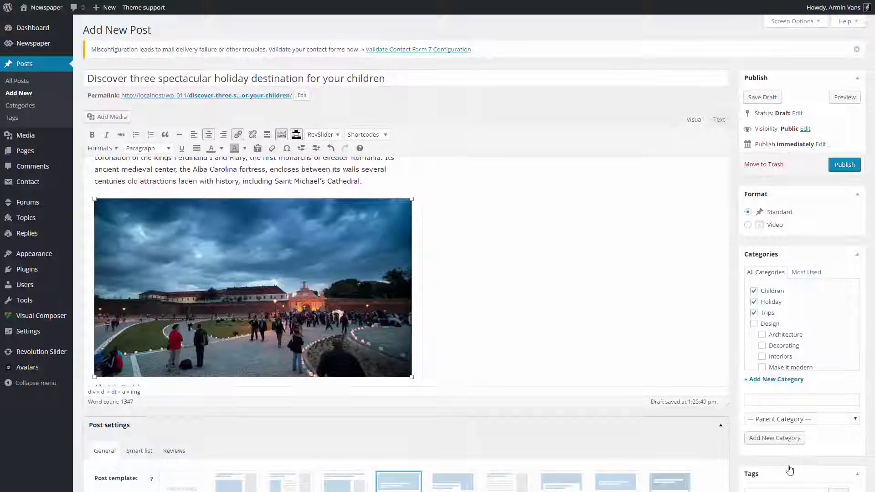
left_click(787, 465)
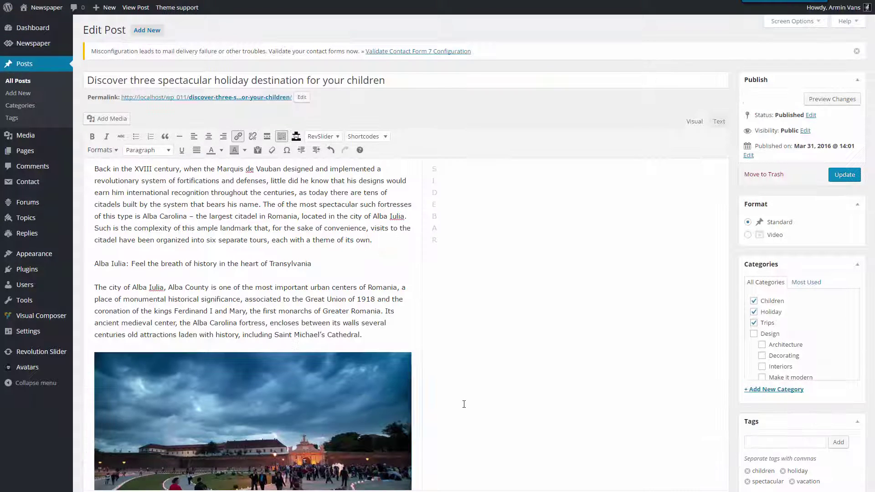
Step: Put the caret before 'Back' and try a box drop cap, then undo it
left_click(115, 150)
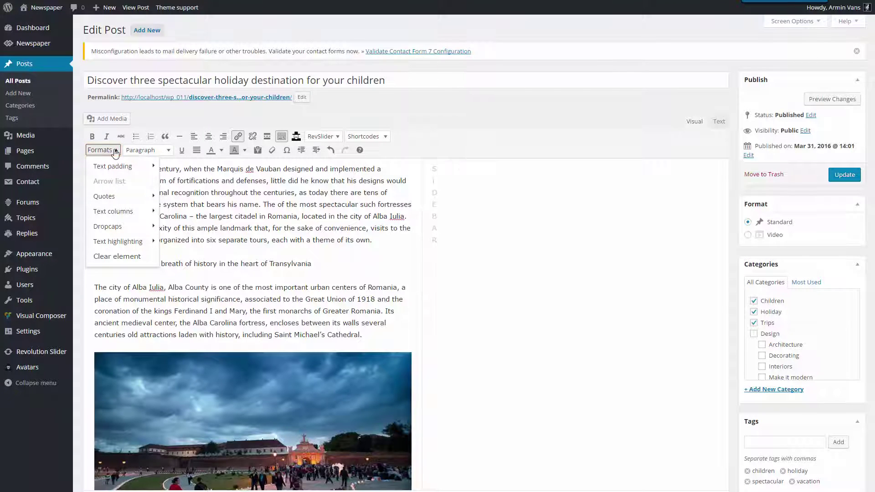
left_click(111, 151)
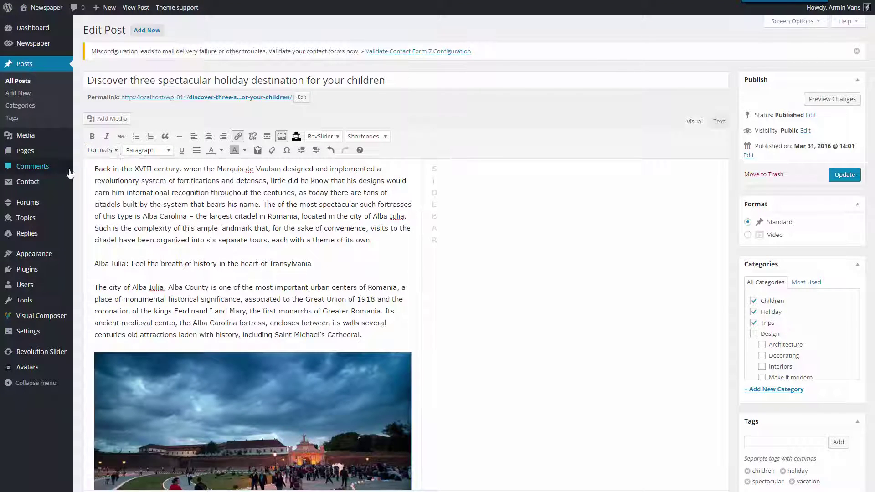
left_click(94, 170)
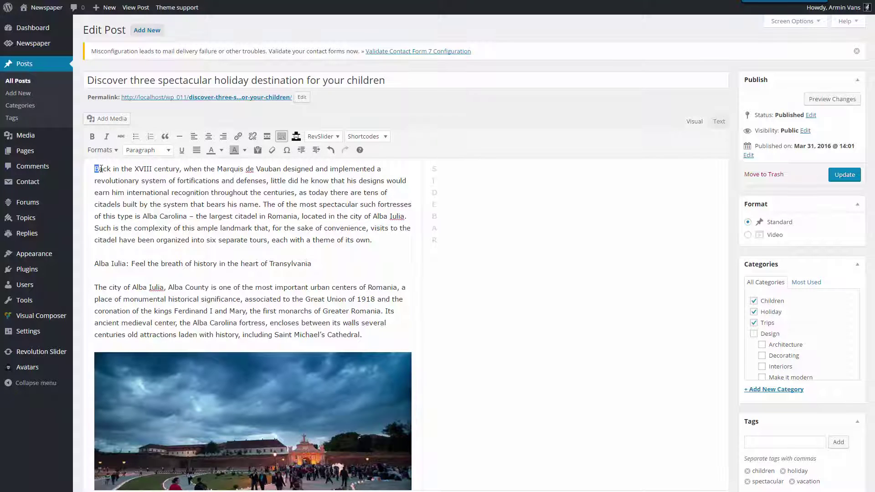
left_click(102, 150)
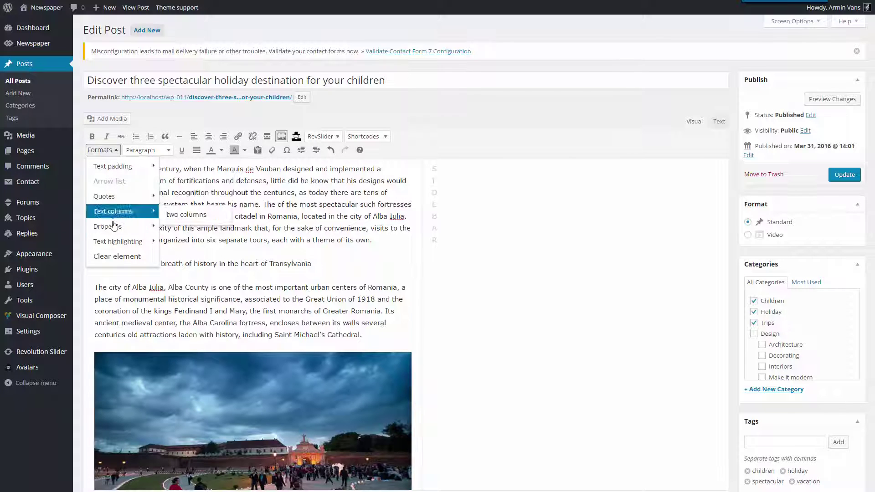
mouse_move(113, 225)
left_click(212, 230)
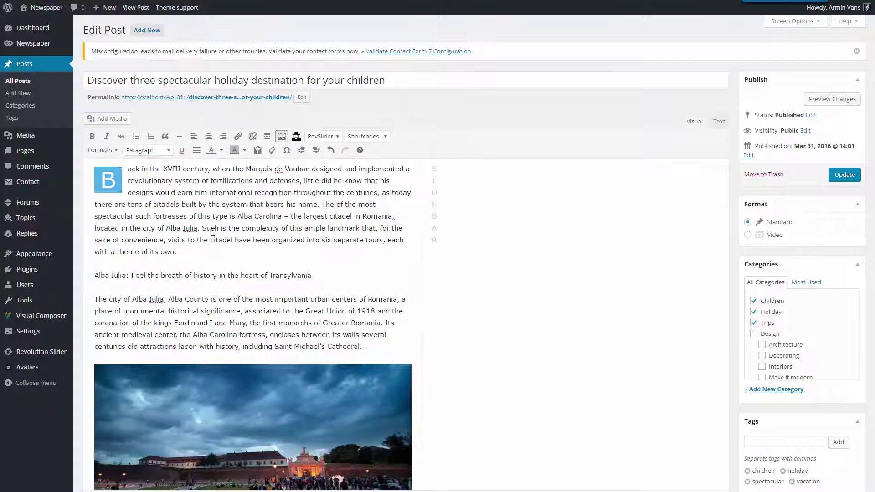
key("ctrl+z")
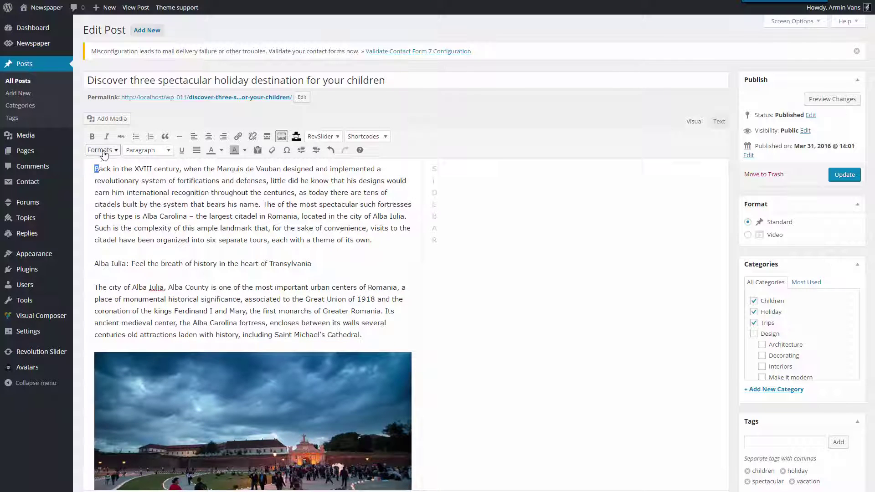
Step: Make the opening B a bold drop cap coloured green
left_click(101, 151)
mouse_move(110, 172)
mouse_move(111, 228)
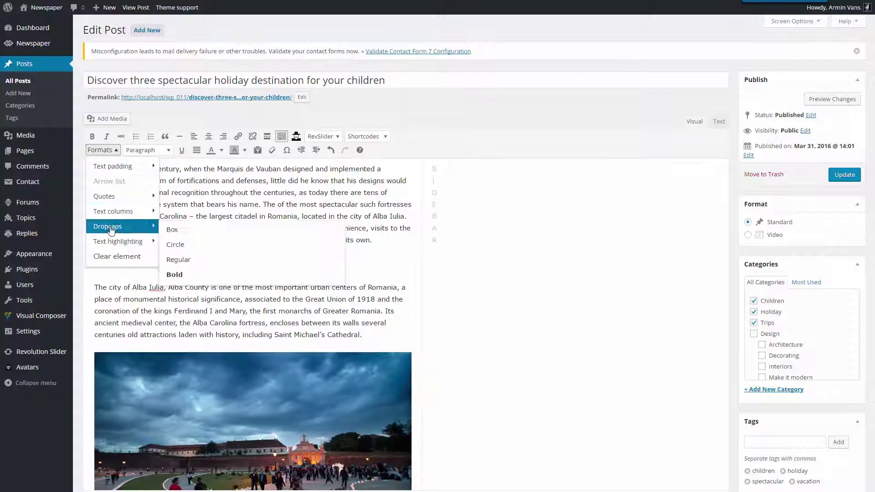
left_click(176, 275)
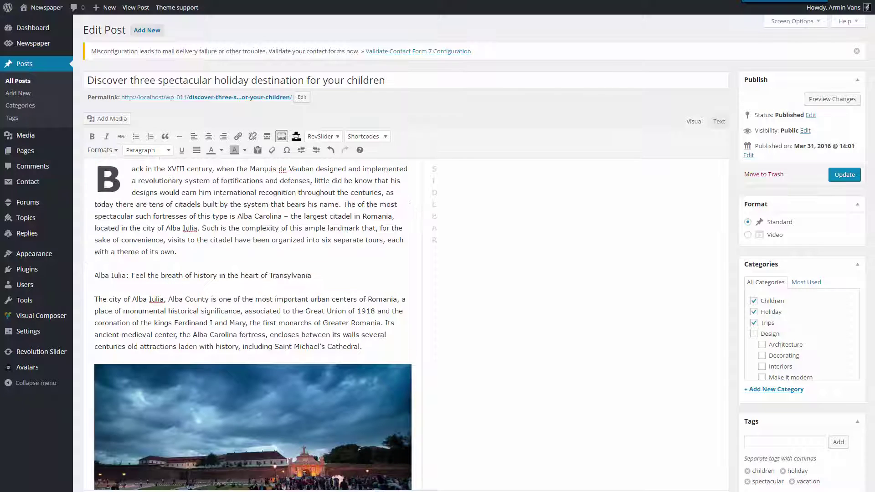
double_click(115, 181)
left_click(221, 150)
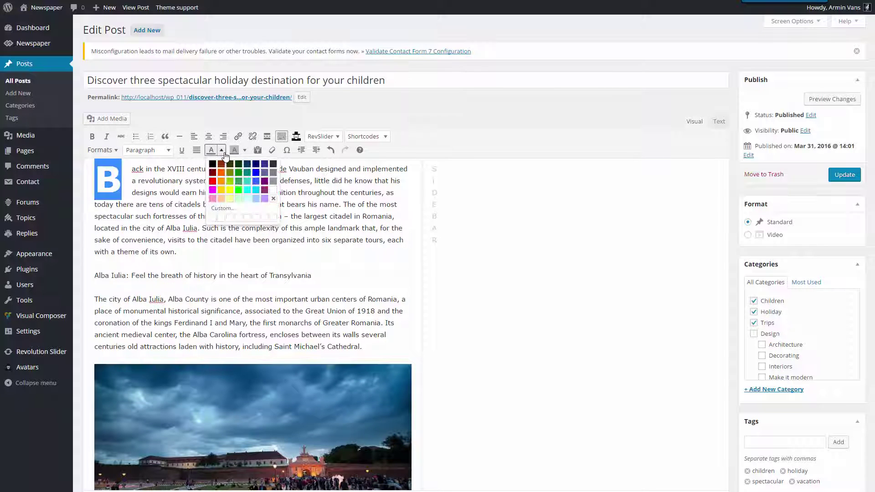
left_click(230, 181)
left_click(192, 205)
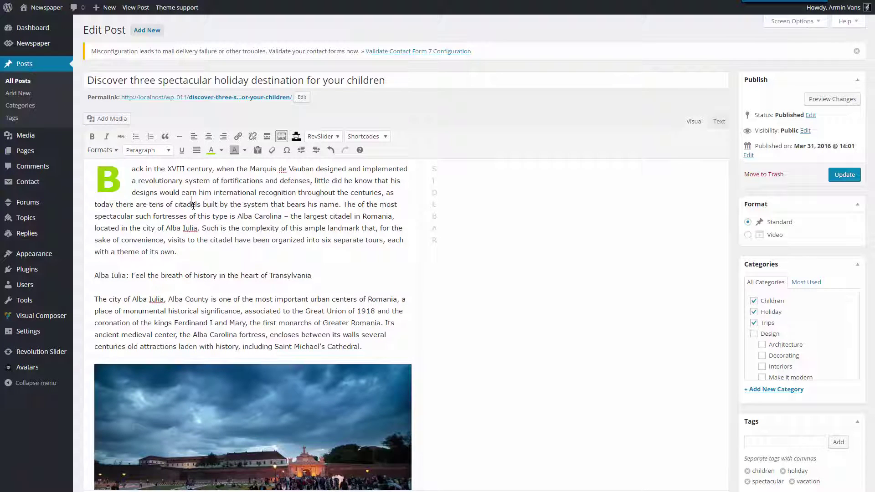
left_click_drag(323, 276, 97, 281)
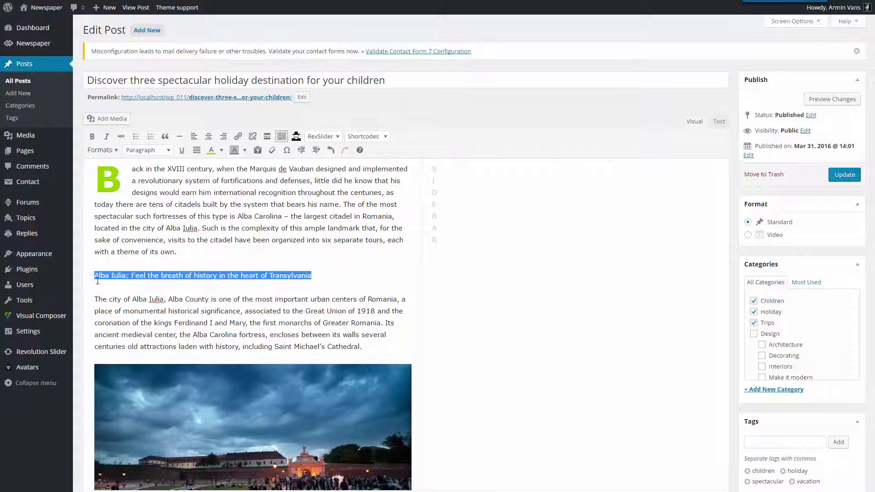
Step: Turn the Alba Iulia line into a green left pull quote, after briefly trying Heading 3
left_click(166, 150)
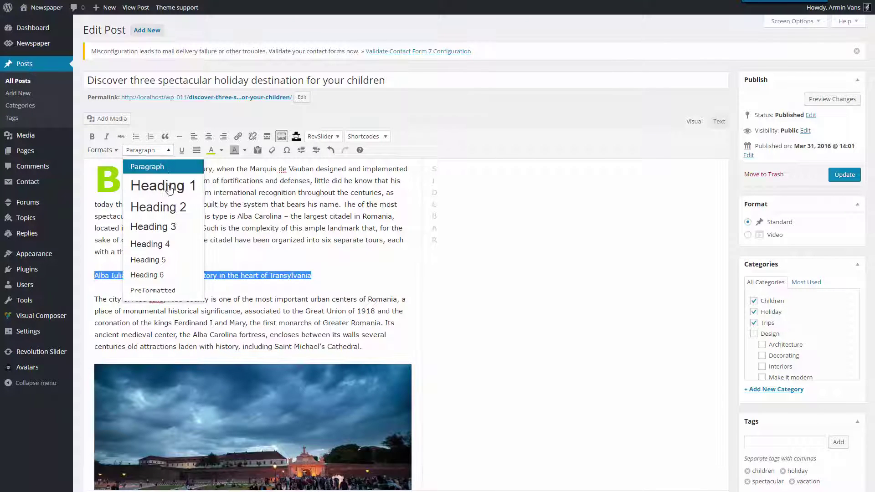
left_click(171, 234)
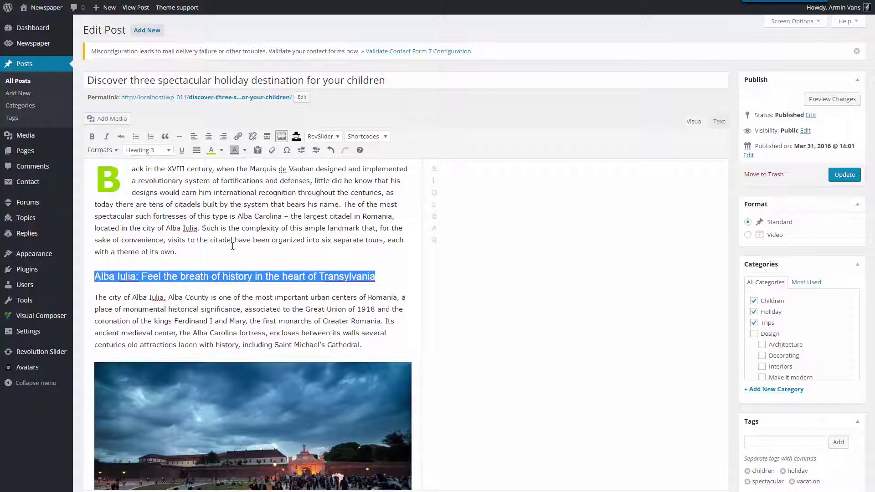
left_click(167, 150)
left_click(159, 169)
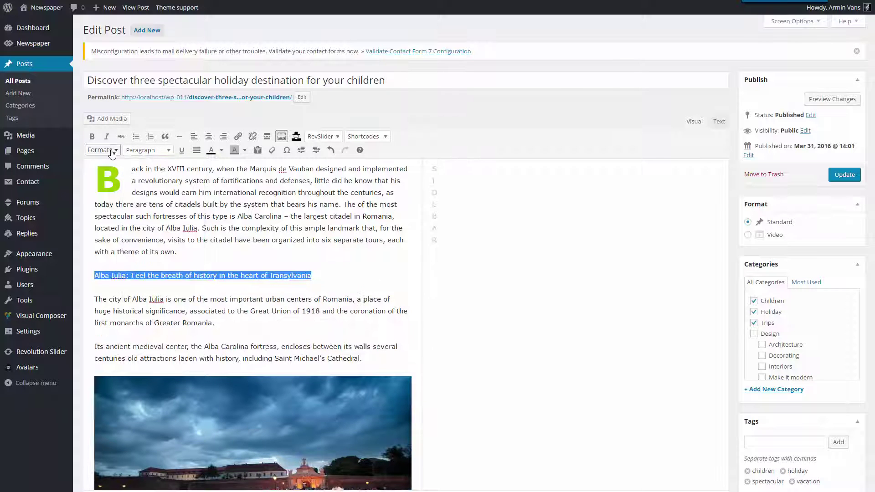
left_click(110, 152)
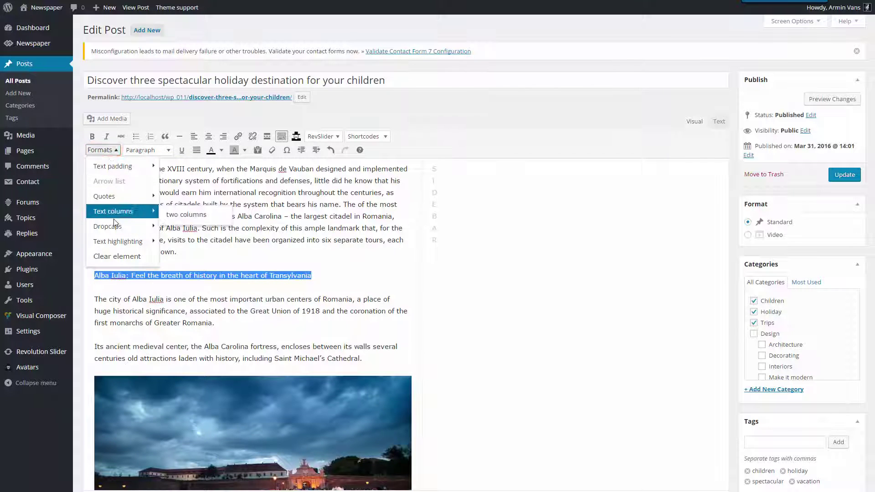
mouse_move(121, 199)
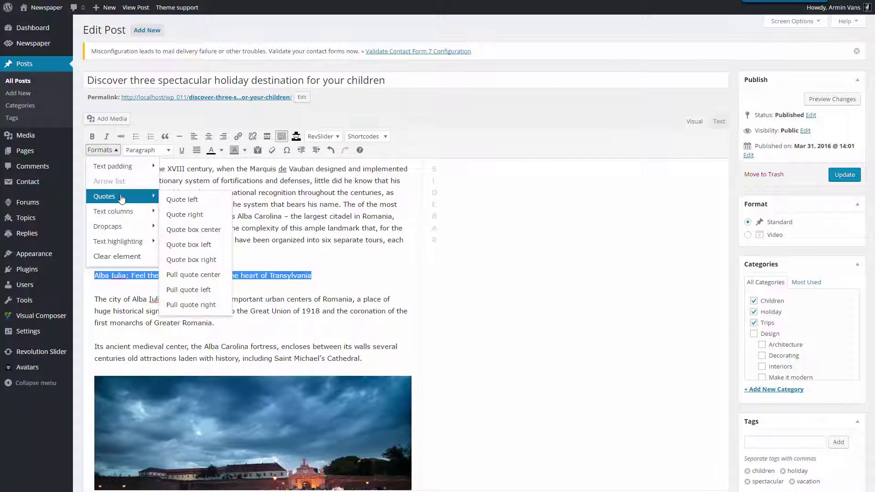
left_click(201, 290)
left_click(221, 150)
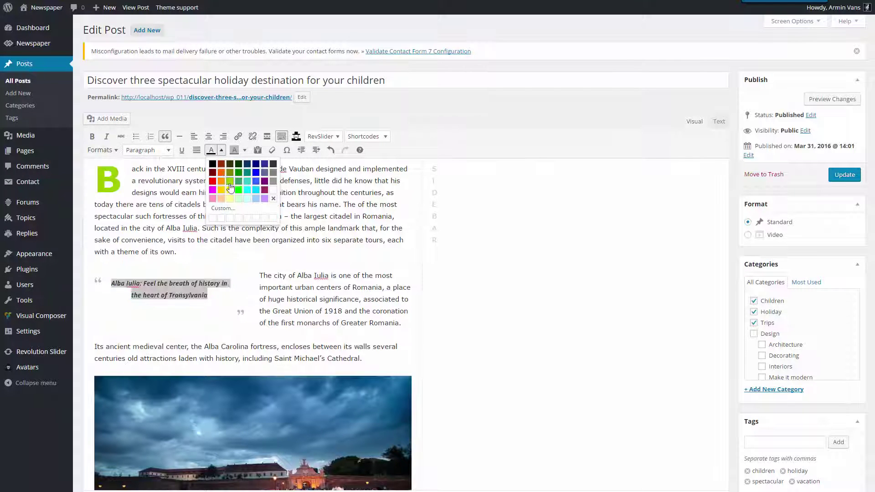
left_click(231, 185)
scroll(517, 462, "down", 10)
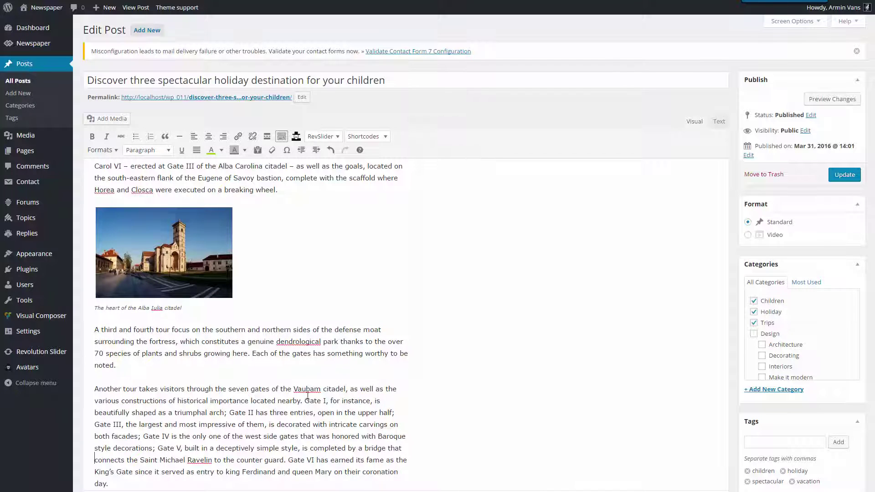
Step: Wrap the third-and-fourth-tour paragraph with the cathedral image in a quote box
left_click_drag(128, 363, 114, 272)
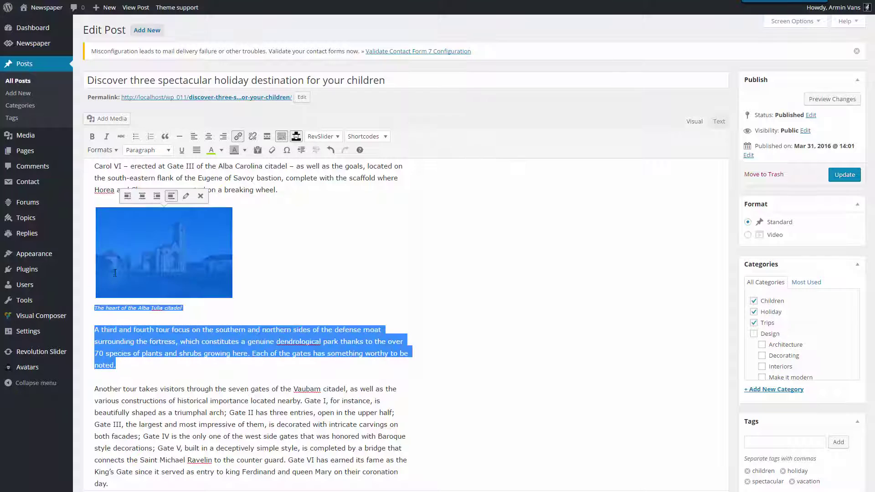
left_click(100, 150)
mouse_move(112, 199)
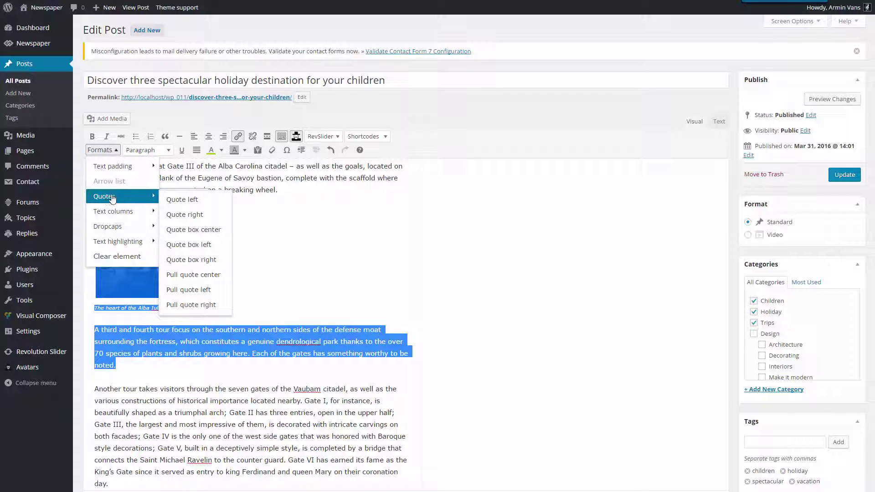
left_click(183, 259)
left_click(294, 449)
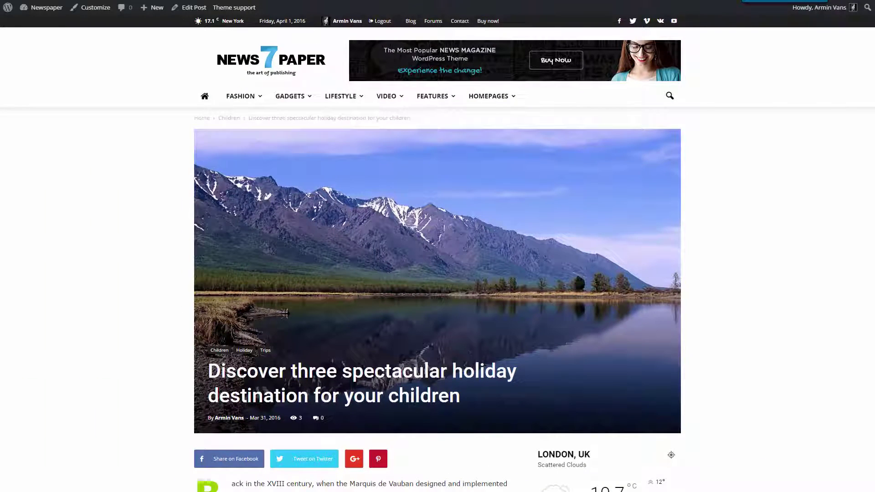
scroll(437, 255, "down", 8)
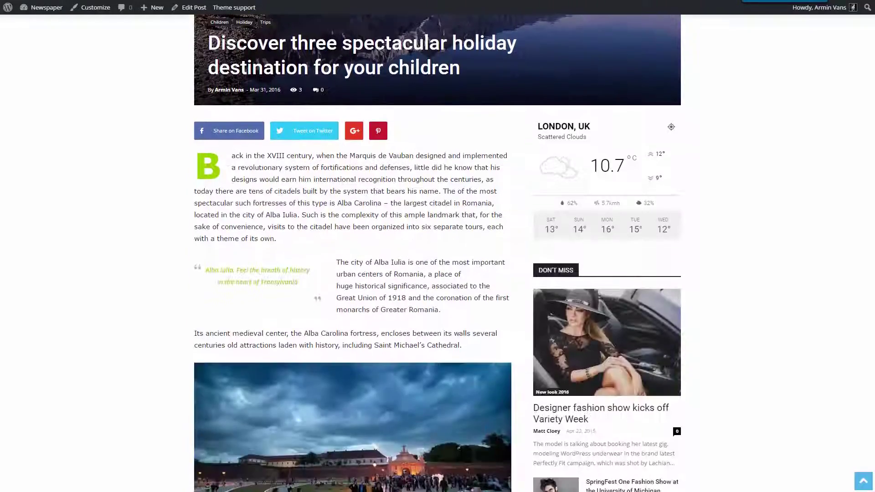
scroll(437, 256, "down", 7)
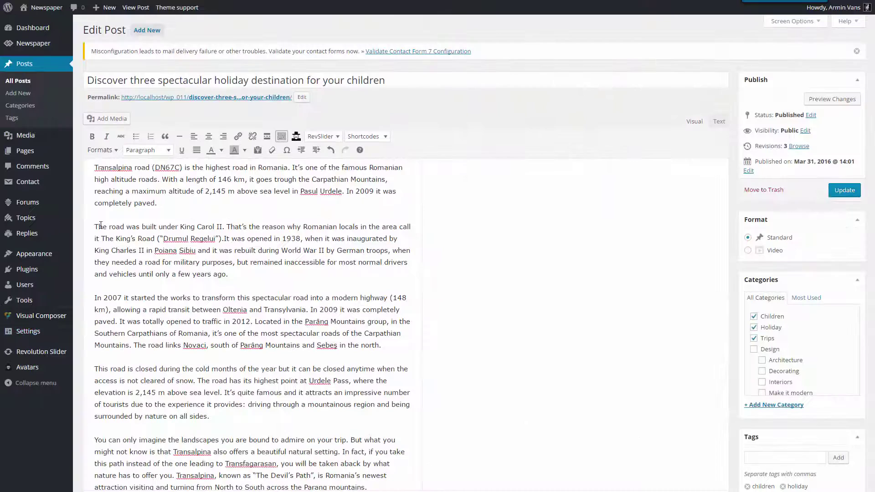
Step: Apply text padding to the three road-history paragraphs
left_click_drag(95, 226, 239, 422)
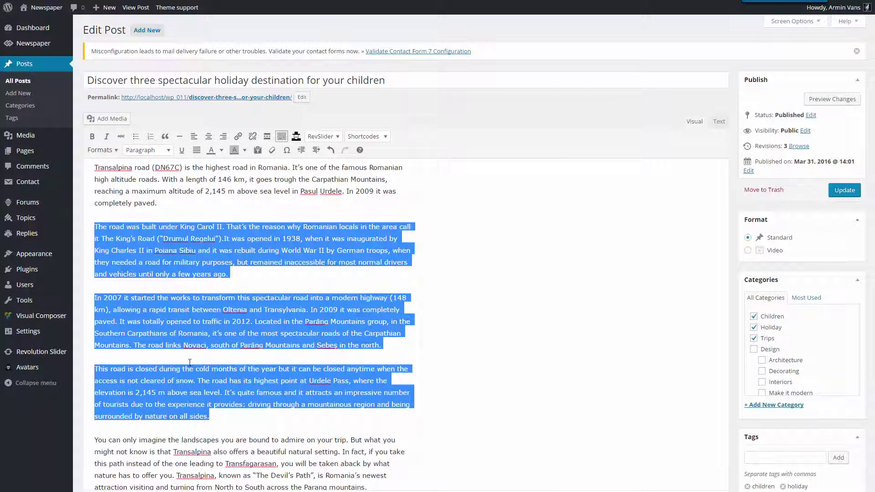
left_click(104, 150)
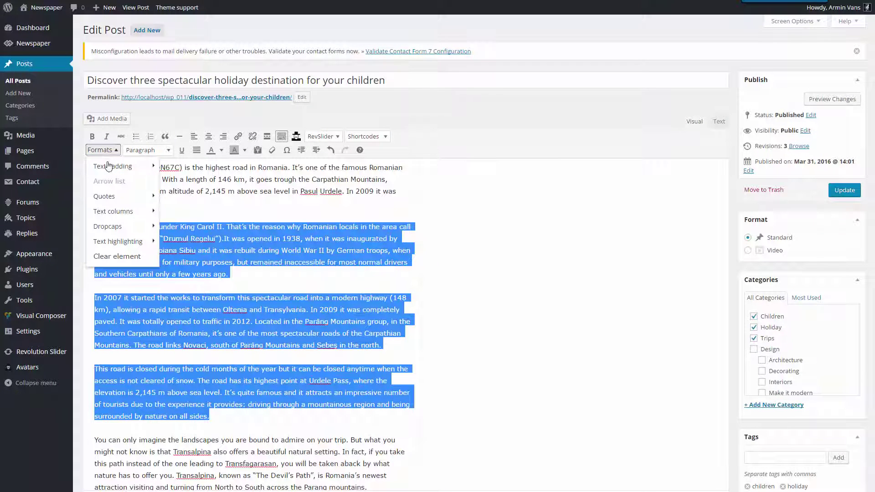
mouse_move(111, 172)
left_click(188, 245)
Step: Pad the 'In 2007' paragraph on both sides with → text ←
left_click_drag(121, 310, 375, 366)
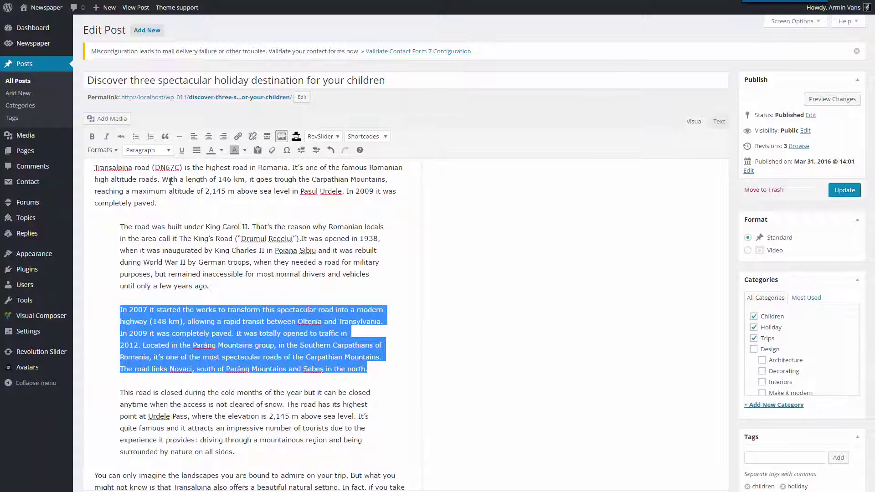
left_click(102, 150)
mouse_move(130, 168)
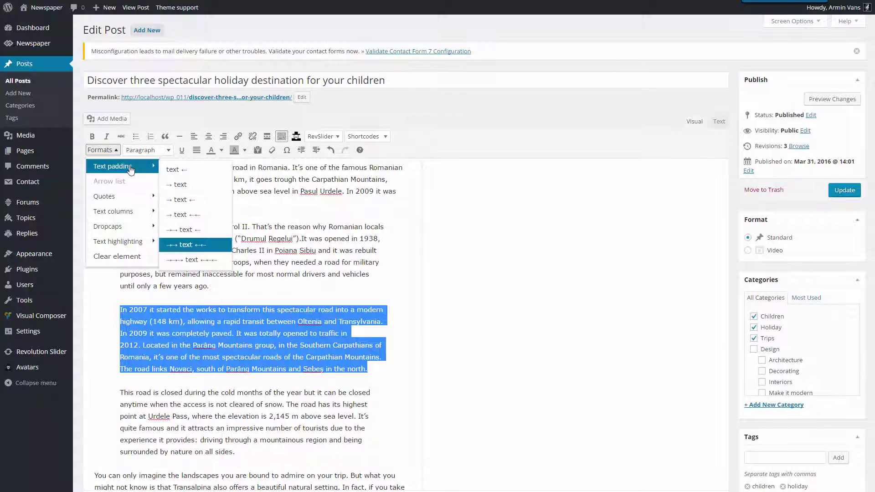
left_click(191, 200)
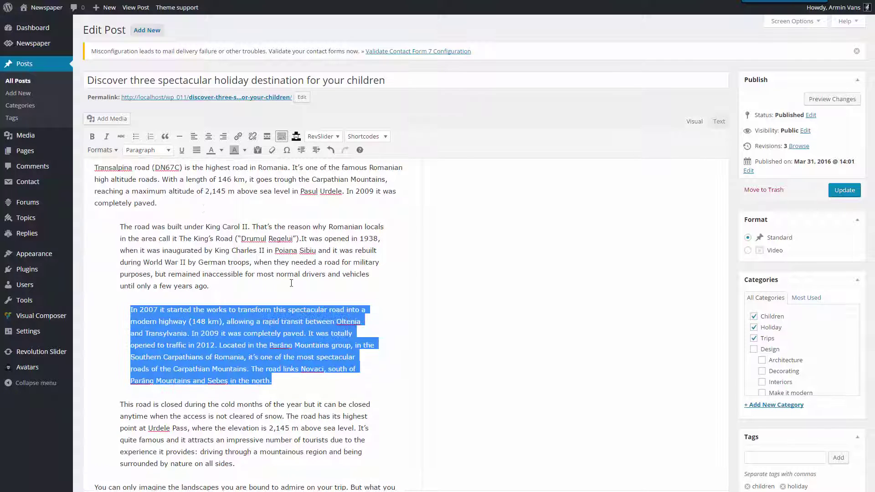
left_click(286, 428)
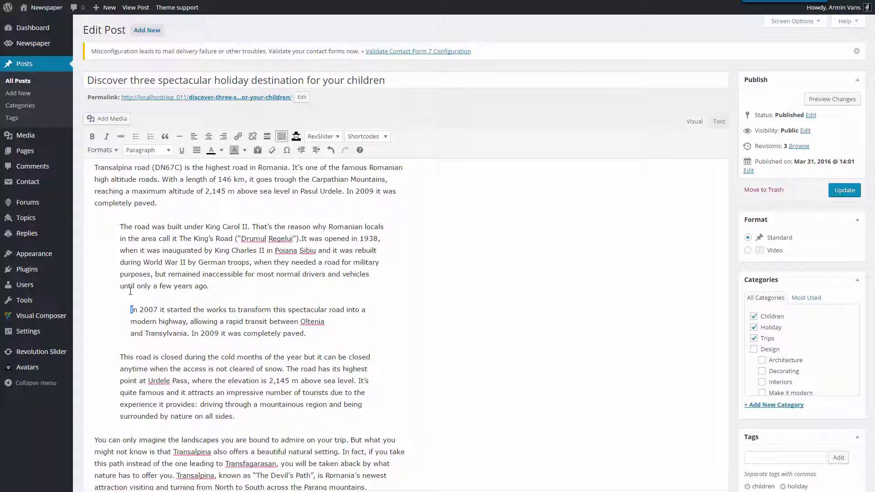
Step: Give the 'In 2007' paragraph a bold drop cap I coloured cyan
left_click(101, 150)
mouse_move(114, 227)
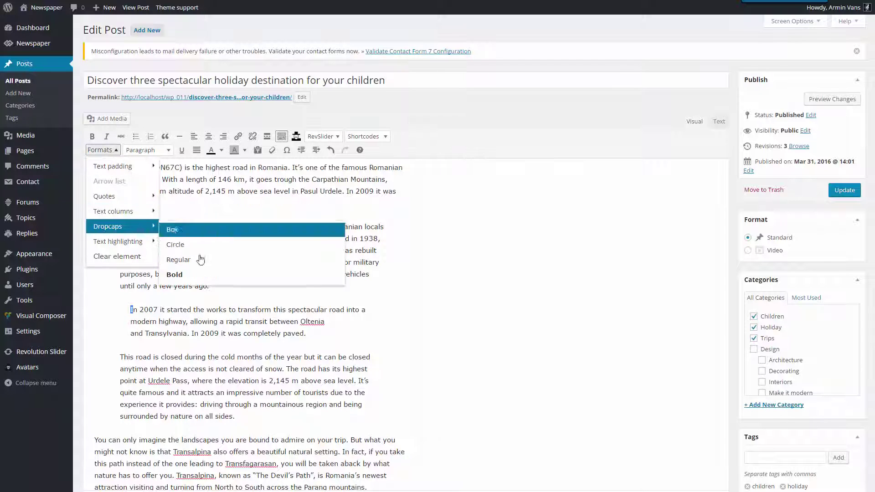
left_click(196, 274)
left_click(221, 152)
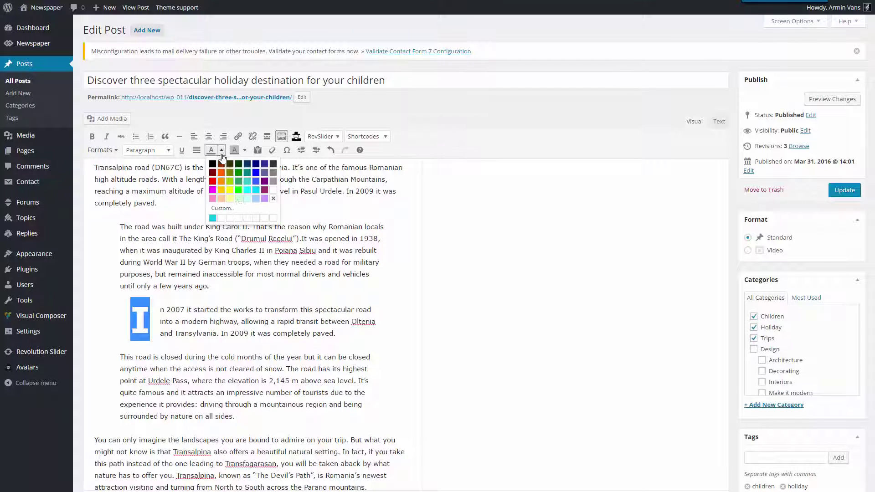
left_click(212, 217)
left_click(257, 333)
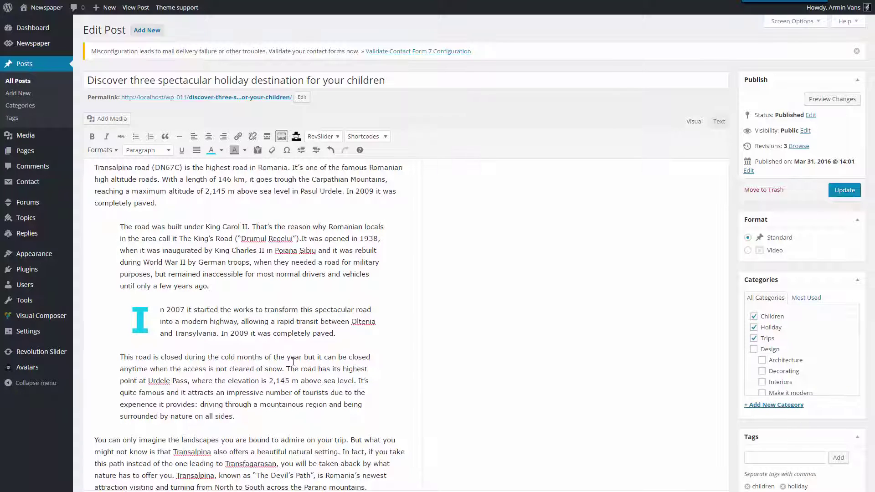
scroll(268, 304, "down", 2)
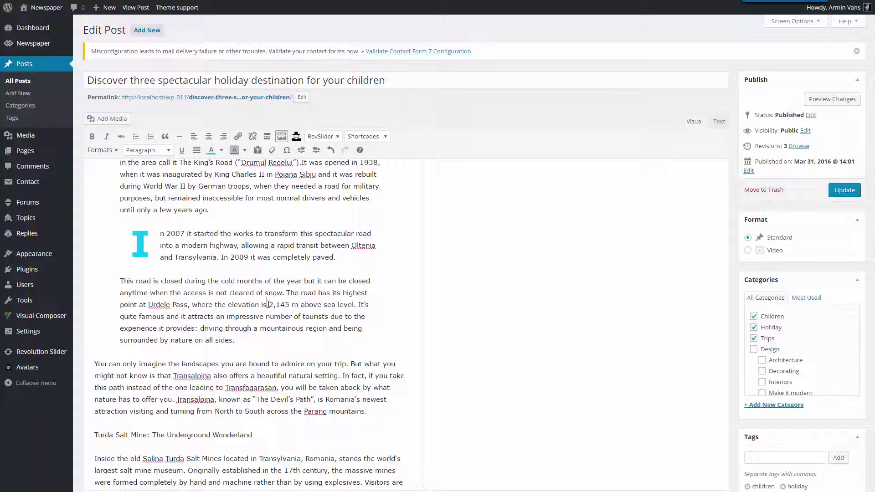
Step: Highlight '2,145 m' with the blue marker
left_click_drag(268, 304, 298, 304)
left_click(102, 150)
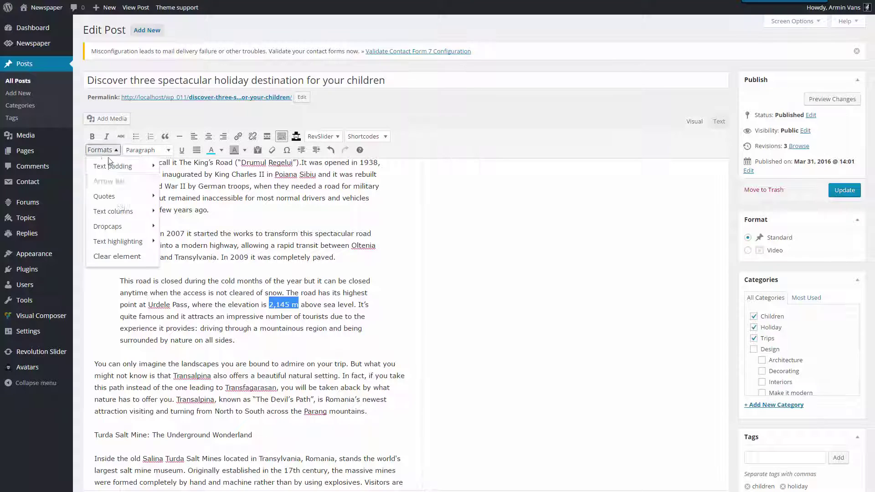
mouse_move(123, 241)
left_click(187, 274)
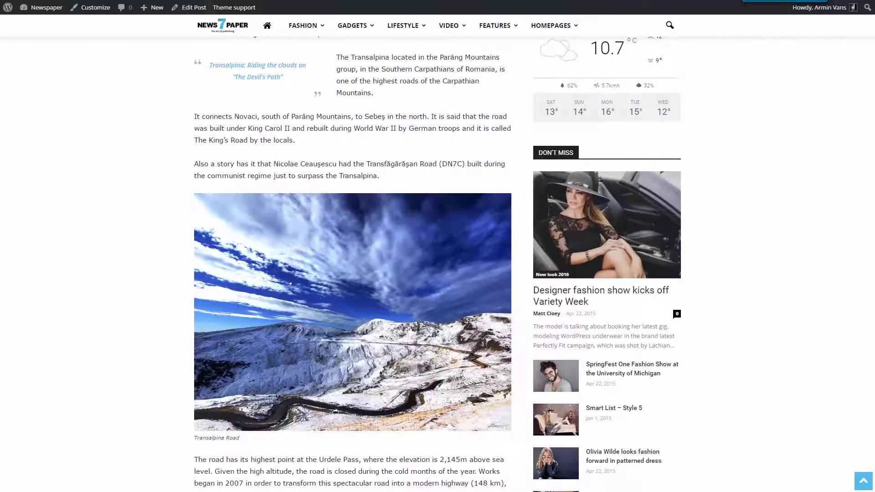
Step: Scroll down to the two salt mine paragraphs and briefly select them
scroll(437, 252, "down", 6)
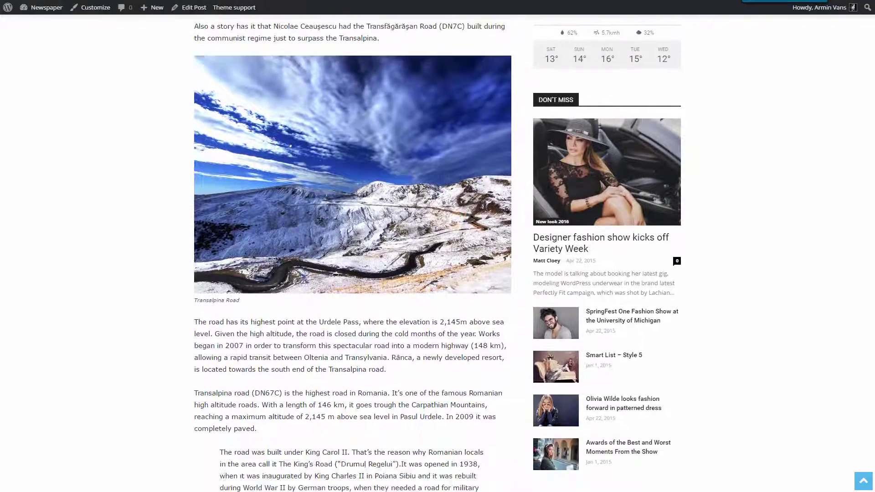
scroll(438, 253, "down", 4)
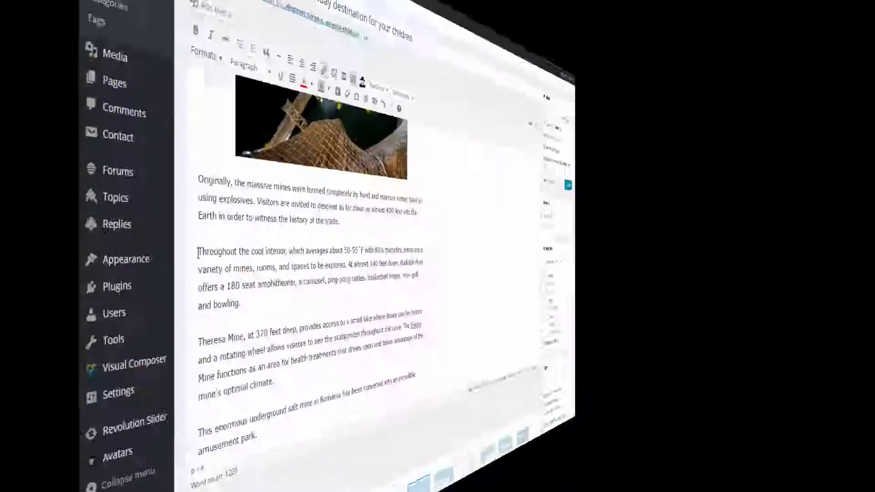
left_click_drag(95, 249, 180, 347)
left_click(204, 368)
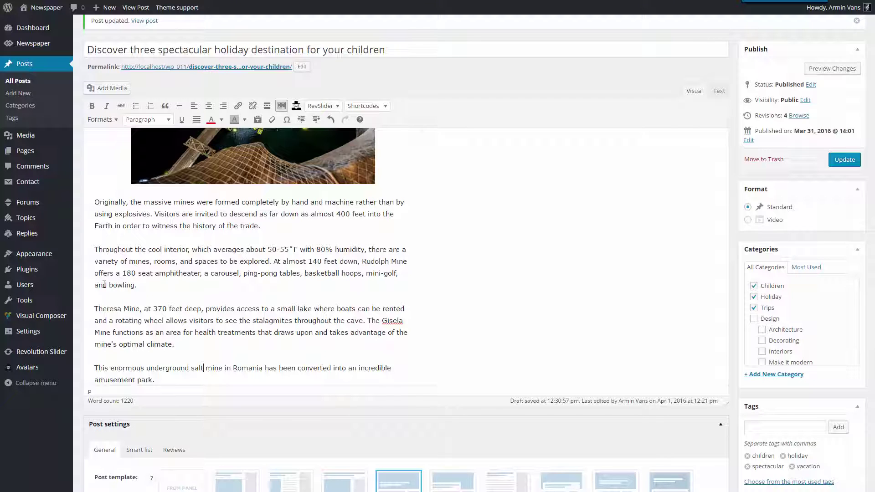
Step: Lay out the paragraphs from 'Throughout' to 'climate.' in two text columns
left_click_drag(89, 251, 175, 345)
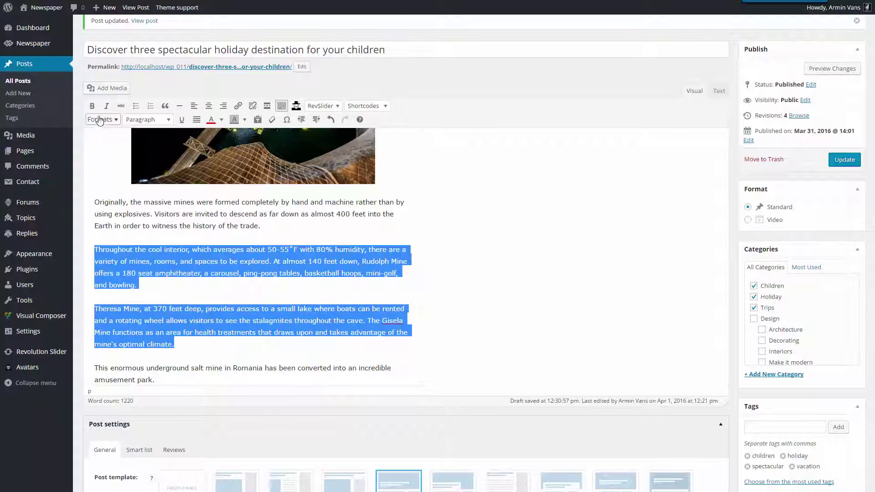
left_click(99, 119)
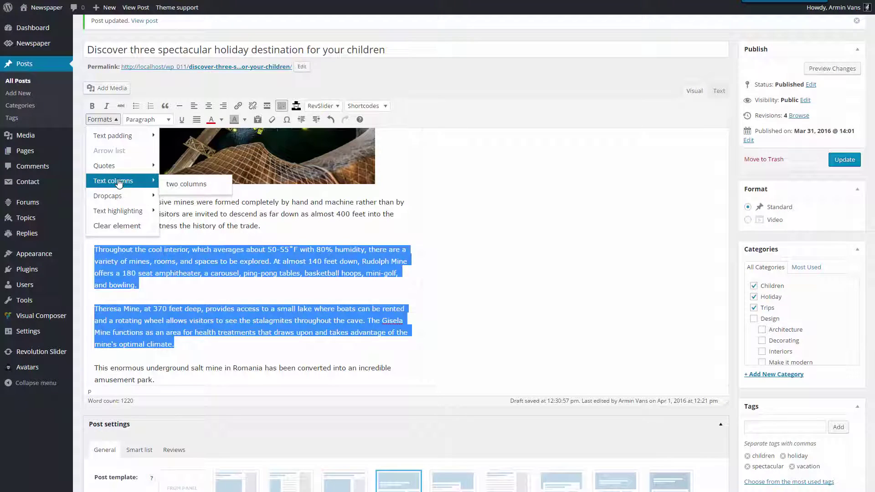
left_click(185, 182)
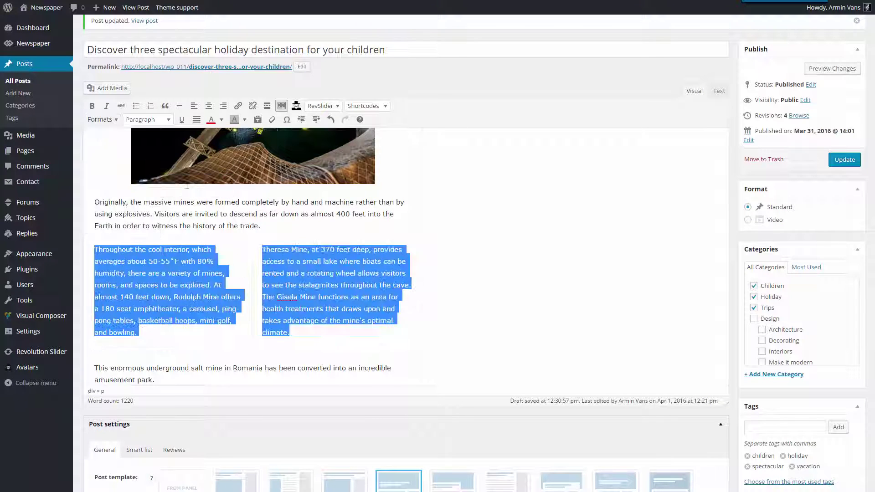
left_click(333, 347)
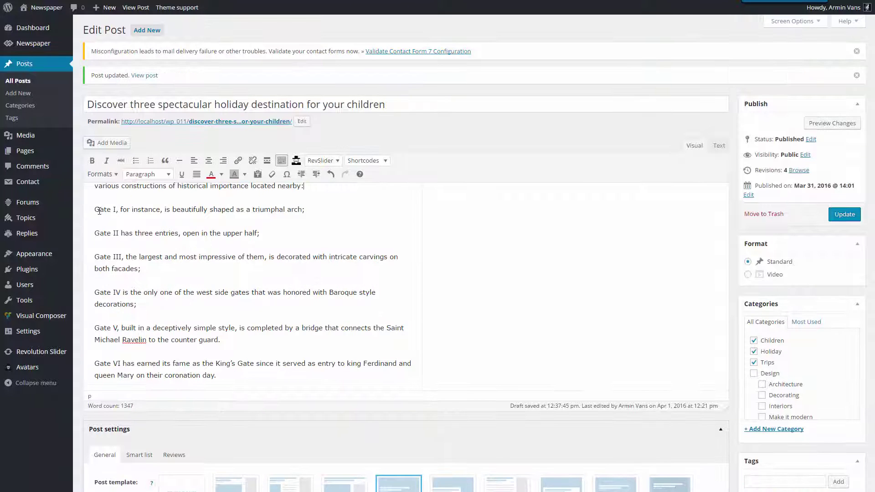
Step: Turn the Gate I to Gate VI lines into an arrow list
left_click_drag(100, 211, 248, 375)
key("alt+shift+u")
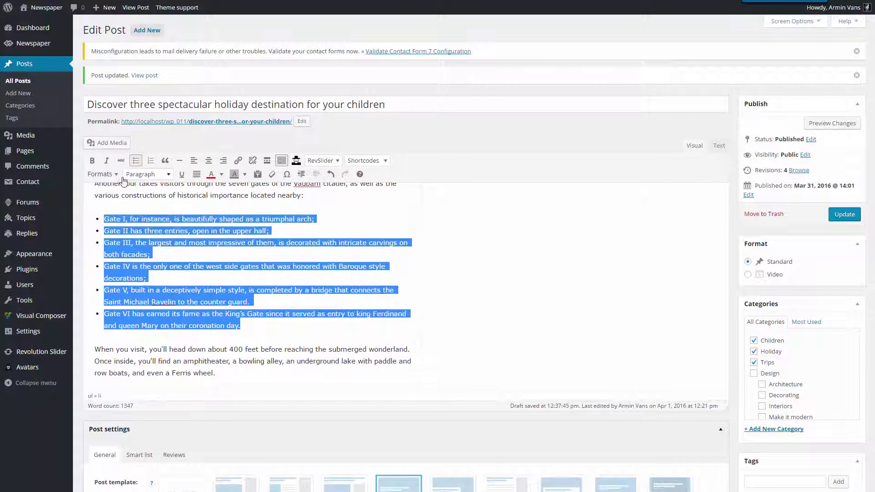
left_click(100, 175)
left_click(109, 207)
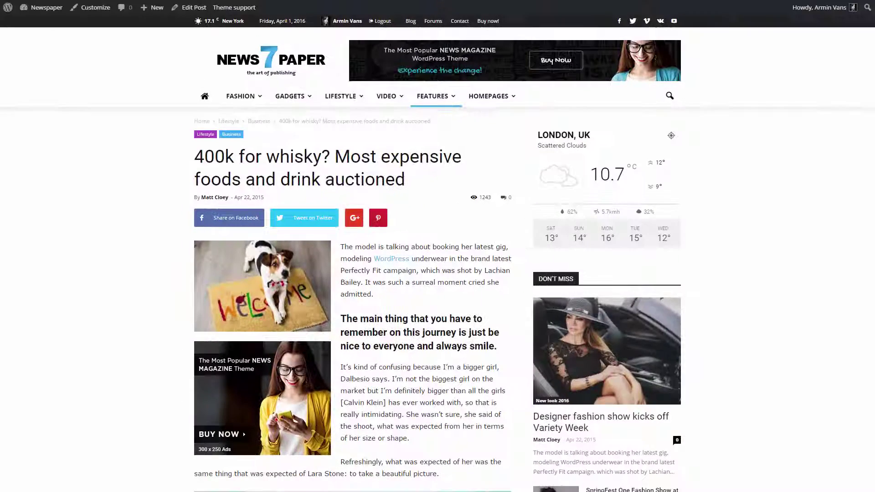
Step: Scroll down through the demo article to view its arrow list and quotes
scroll(437, 253, "down", 4)
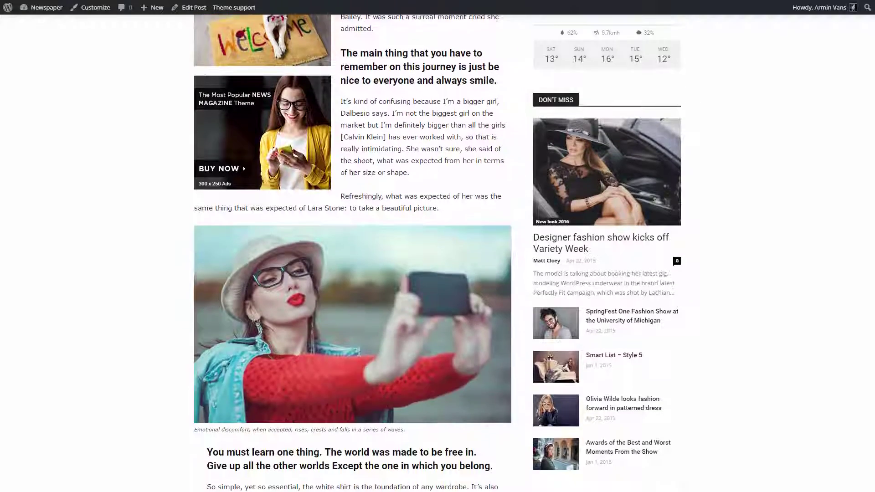
scroll(438, 253, "down", 5)
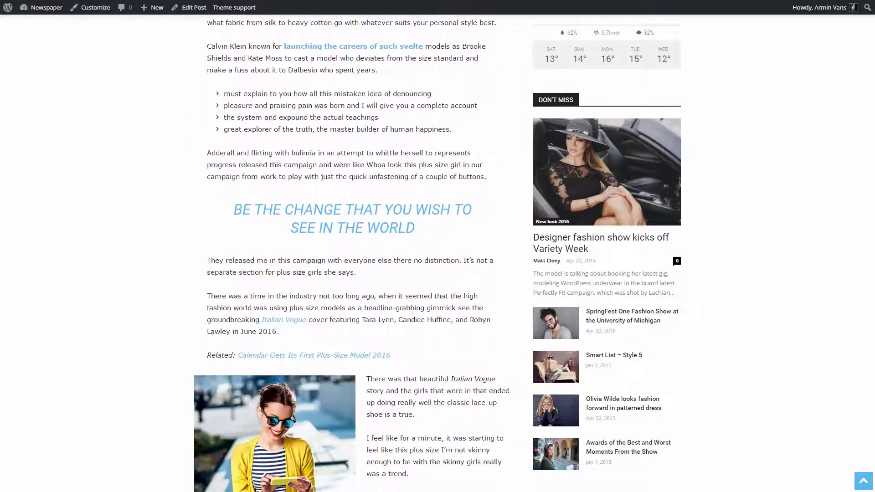
scroll(700, 334, "down", 6)
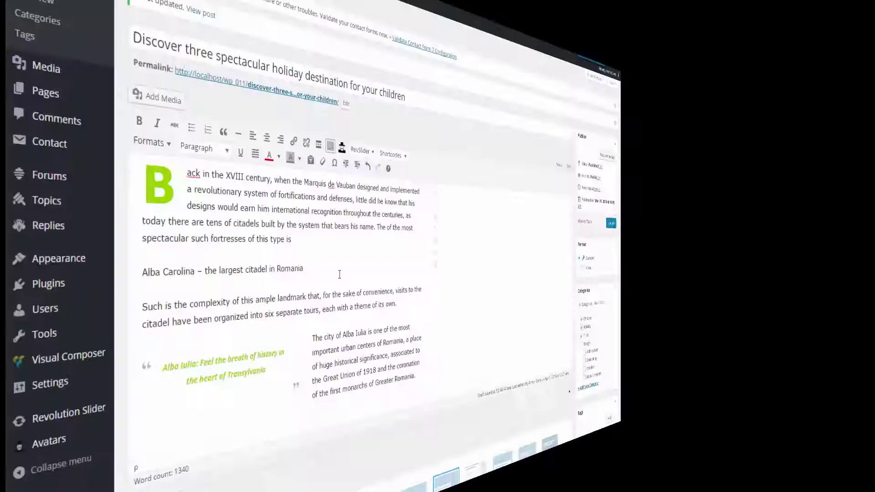
Step: Make the 'Alba Carolina – the largest citadel in Romania' line a blockquote
left_click_drag(251, 264, 89, 257)
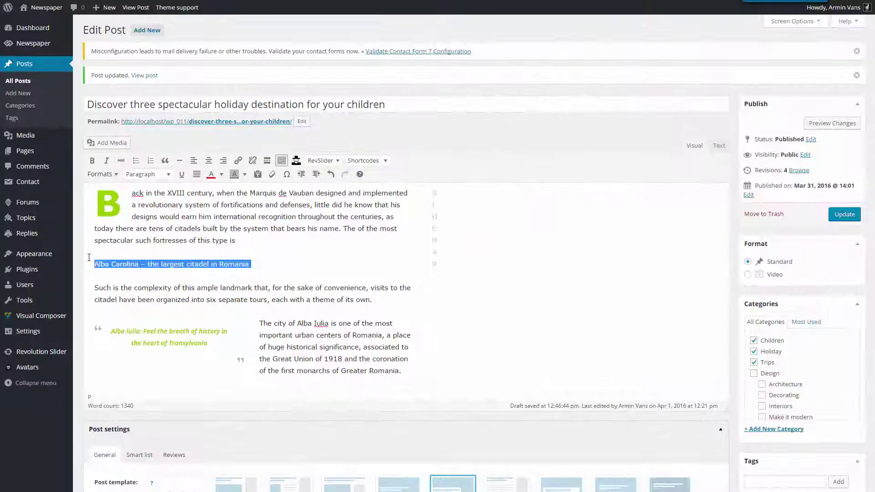
left_click(165, 161)
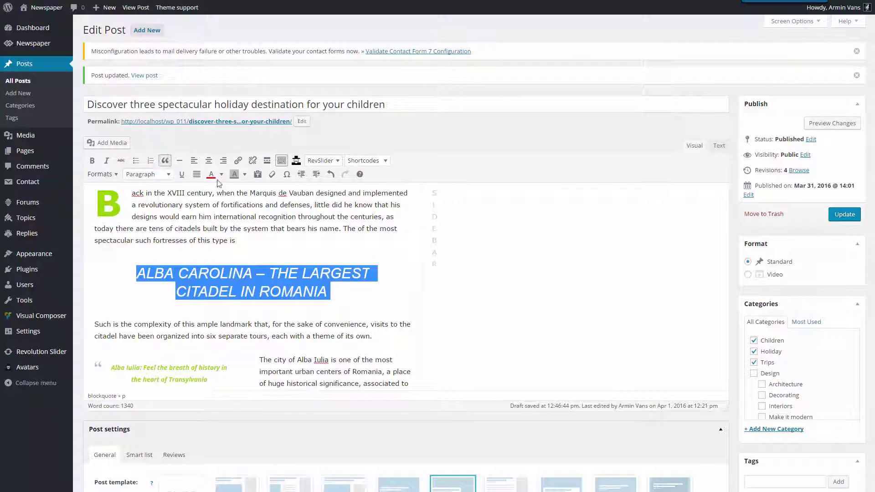